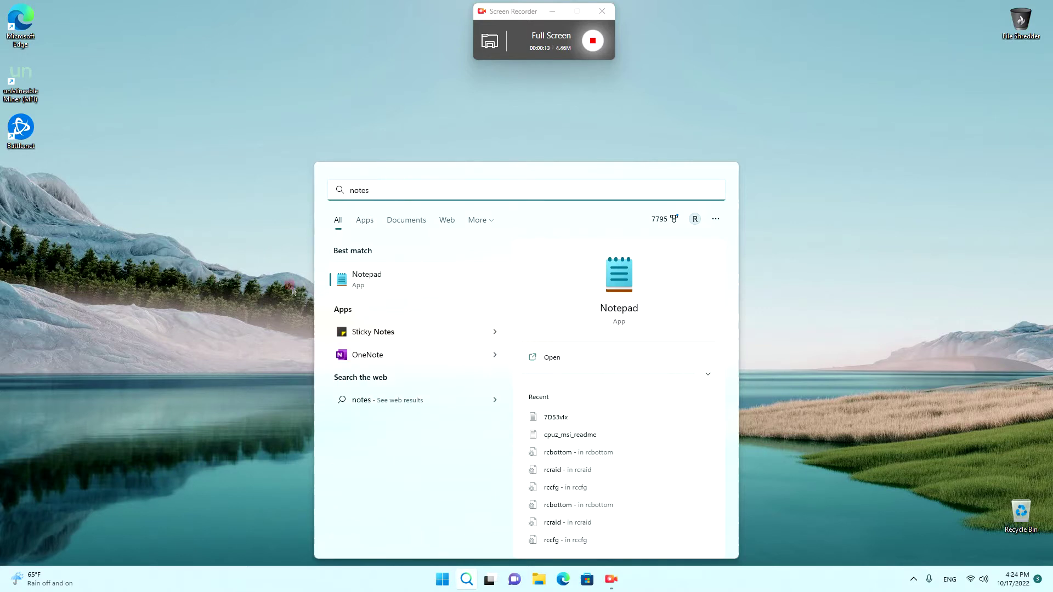
Open Notepad and write "TODAYYY ill show you how to connect your turtle bitches for xbox stealth g2 series headpho"
left_click(336, 277)
left_click(373, 193)
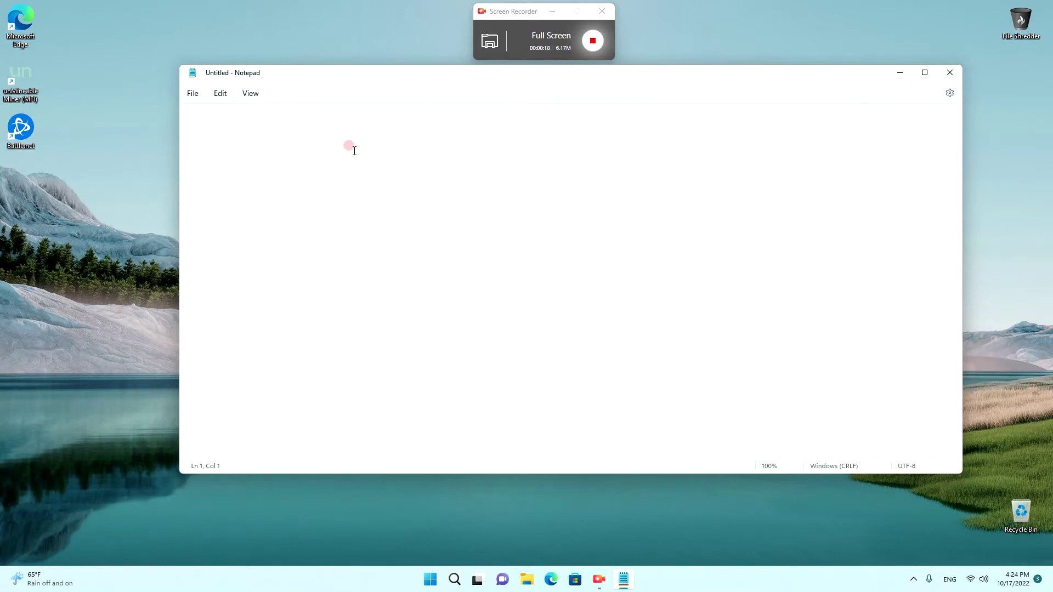
type("TODAYY")
key("BackSpace")
type("how you")
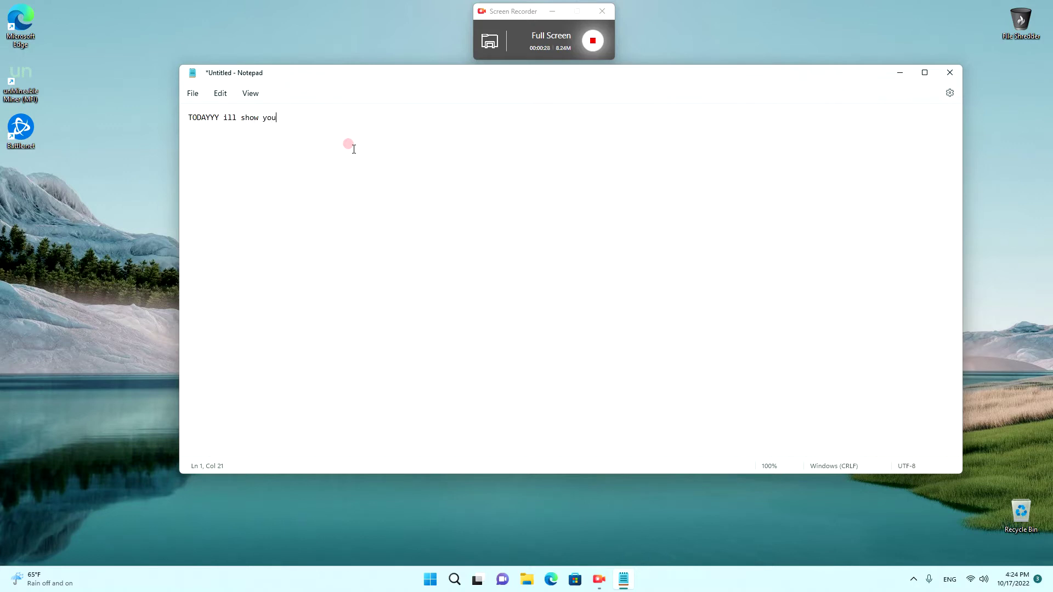
type(" ho")
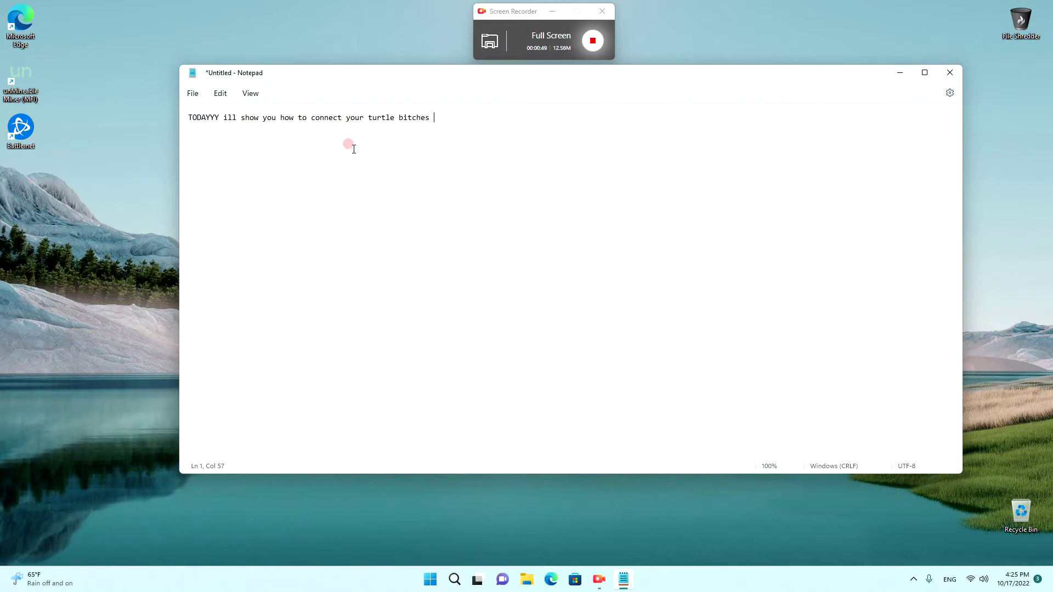
type("for xb")
type("h g2 series hea")
type("dpho")
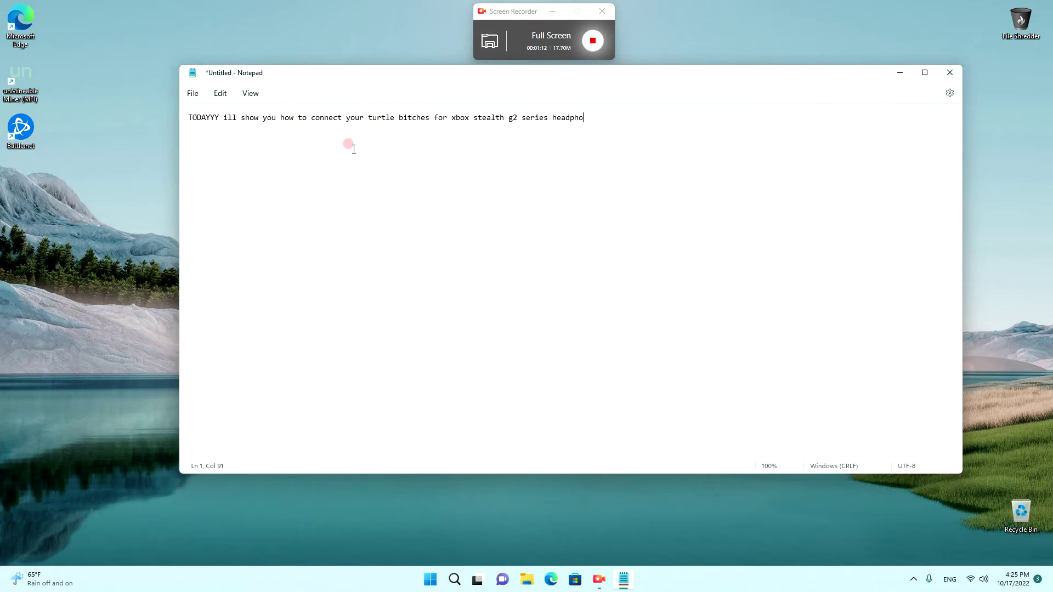
Continue the line with "ne on any windows 11 with buletooth IDK about windows 10 but it can work too" and add "LETS start" below
type("ne on any windows 11 with bulet")
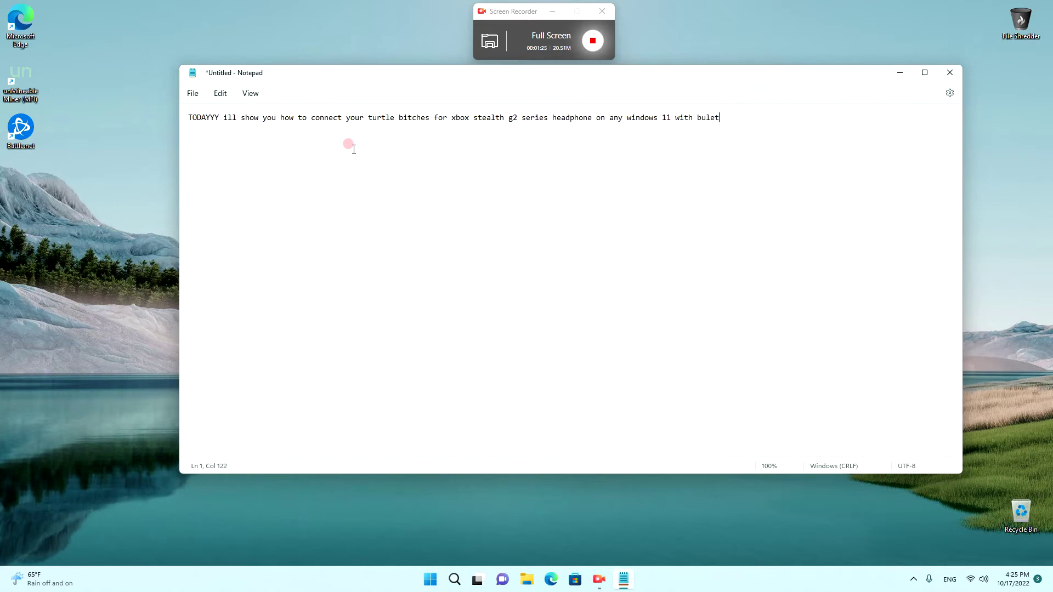
type("ooth IDK about windows 10 but it can wor")
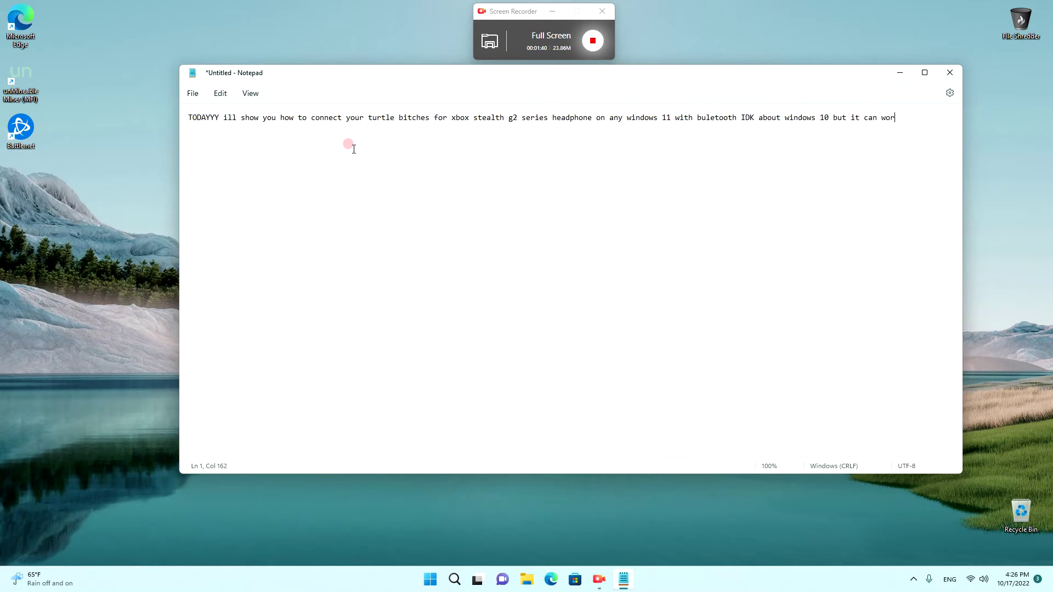
type("k too")
key("Return")
type("LETS start")
left_click(899, 72)
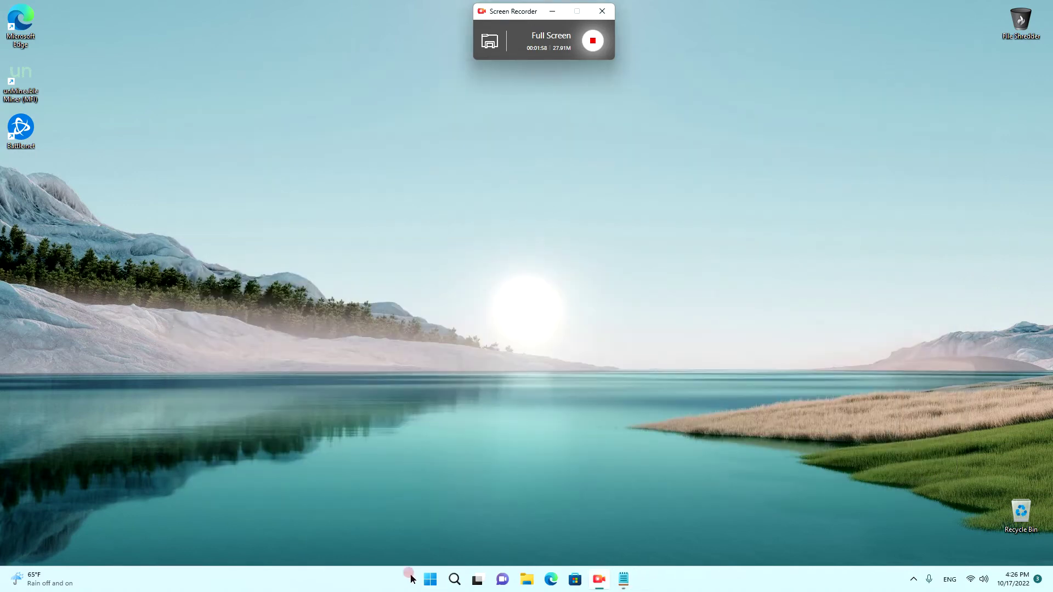
Search Windows for "seriv" and open the Services app
left_click(427, 579)
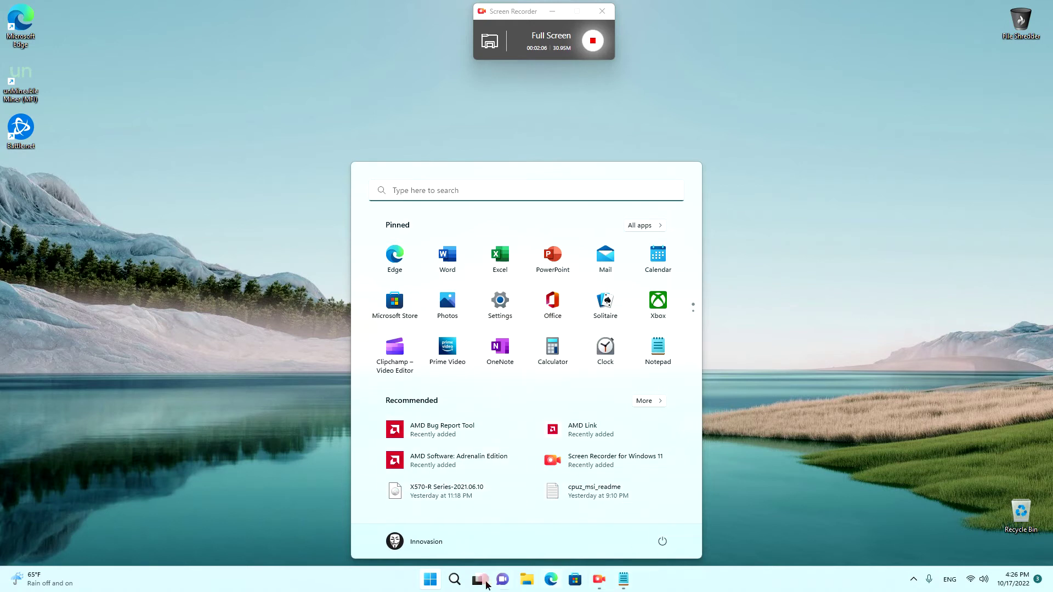
left_click(454, 579)
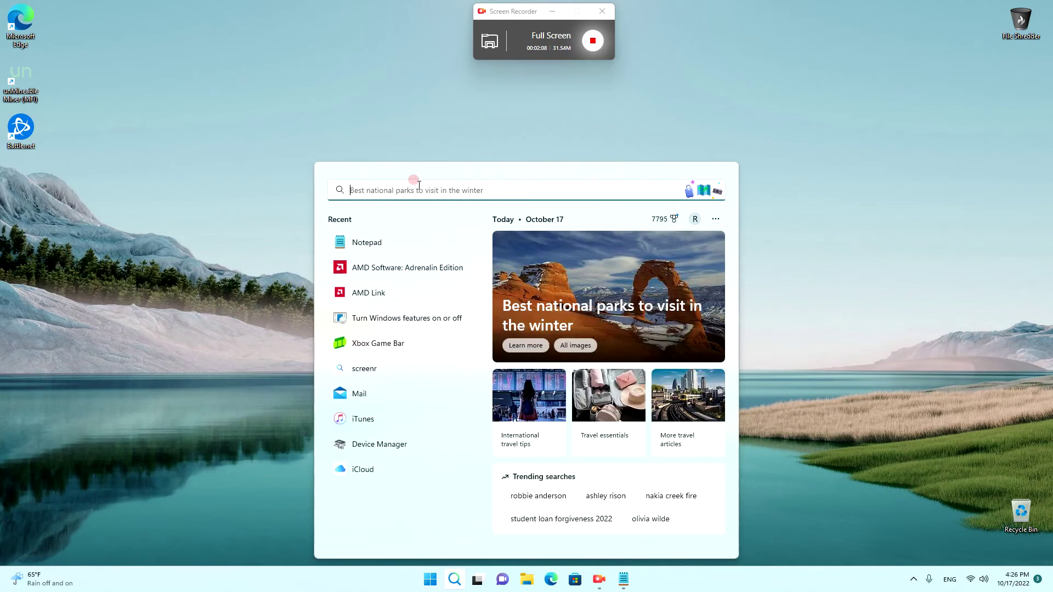
type("seriv")
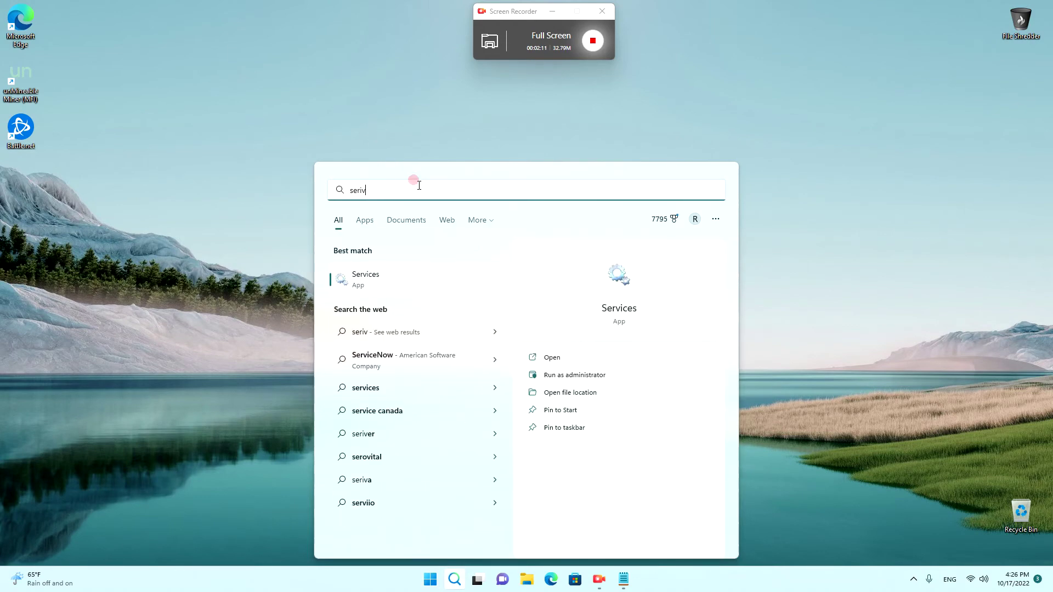
left_click(383, 277)
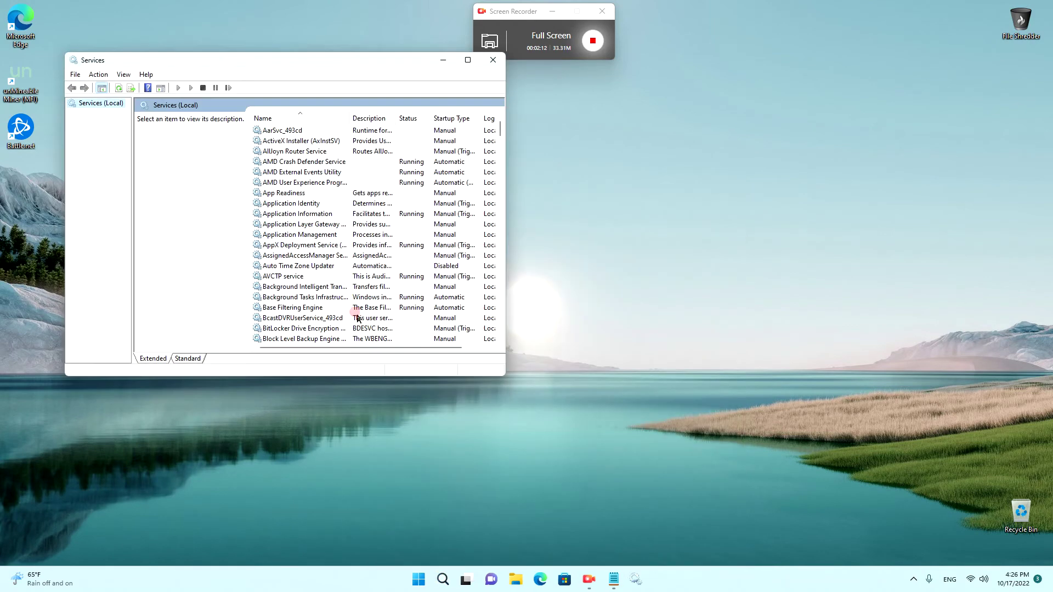
Find the Xbox Live Networking Service at the end of the services list and open its properties
scroll(308, 193, "down", 20)
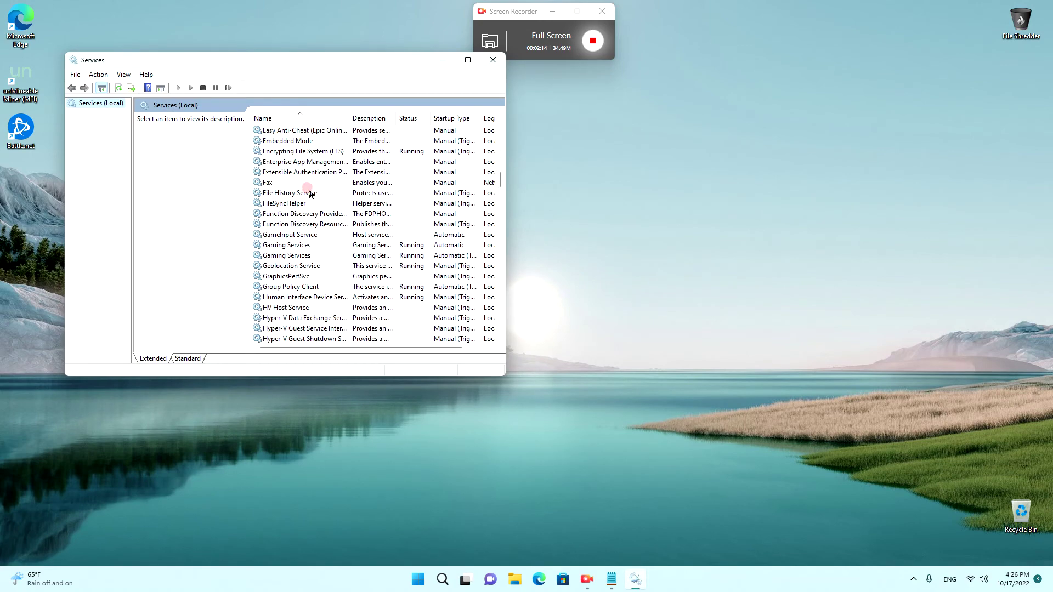
scroll(310, 195, "down", 20)
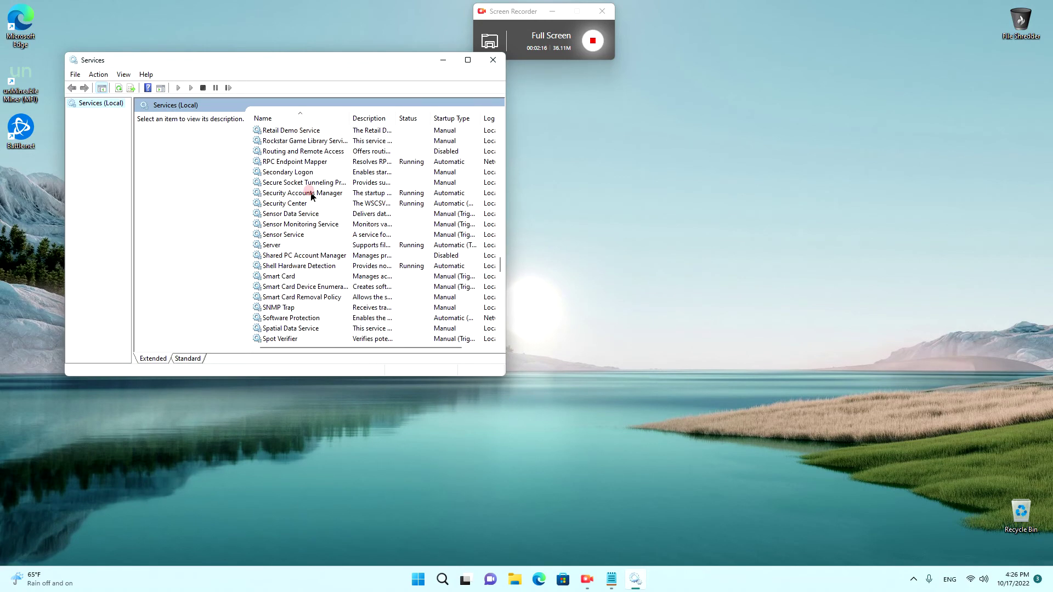
scroll(311, 195, "down", 15)
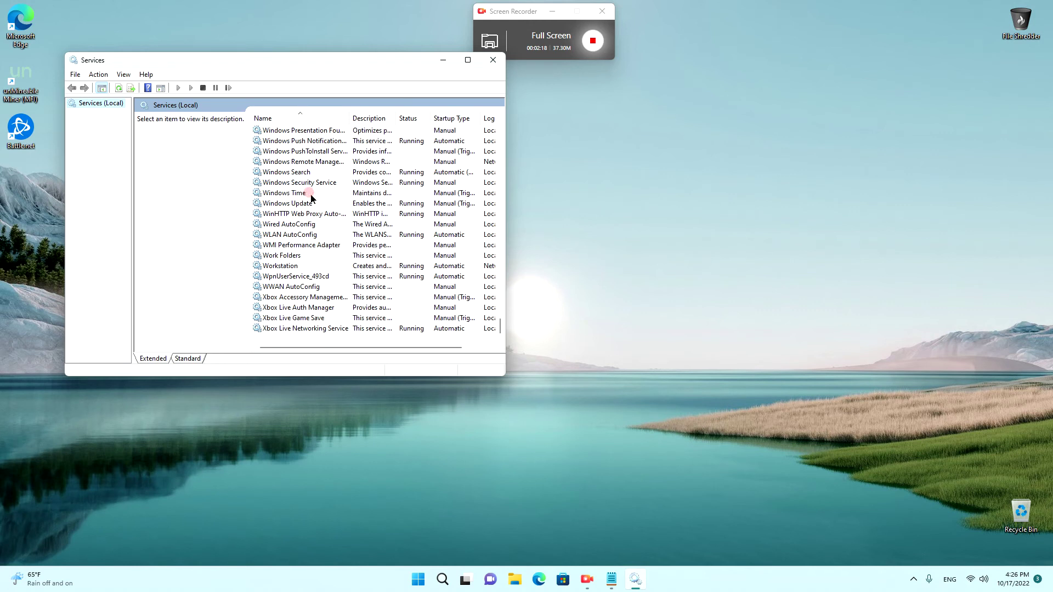
left_click(313, 329)
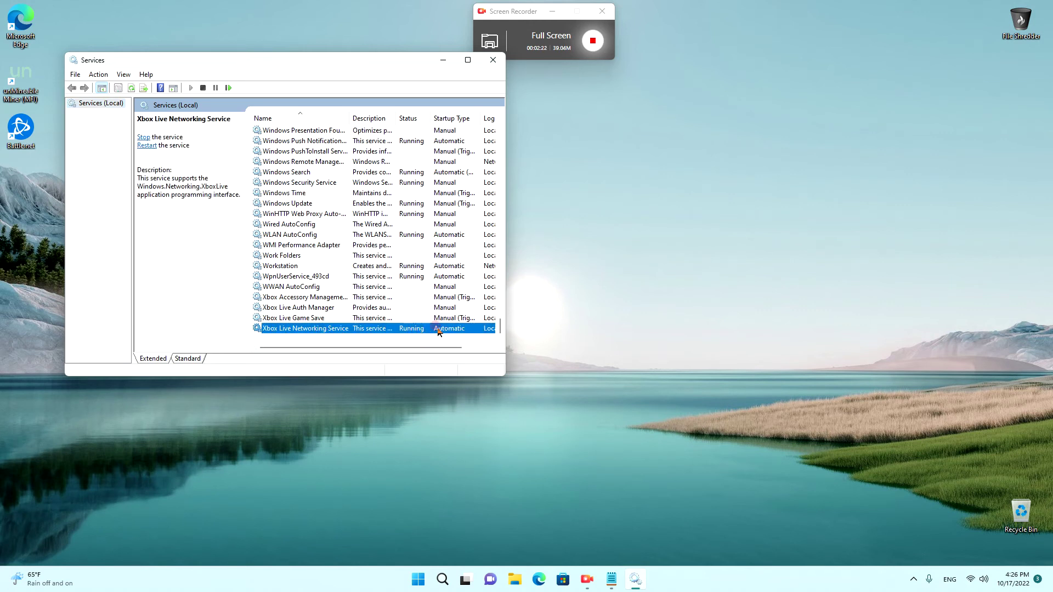
right_click(457, 329)
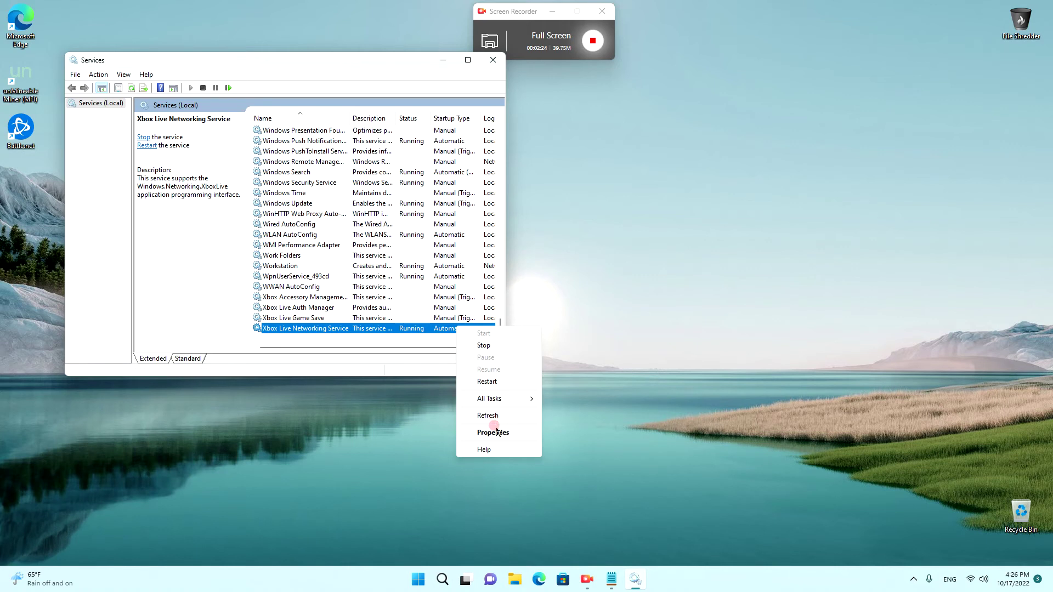
mouse_move(503, 403)
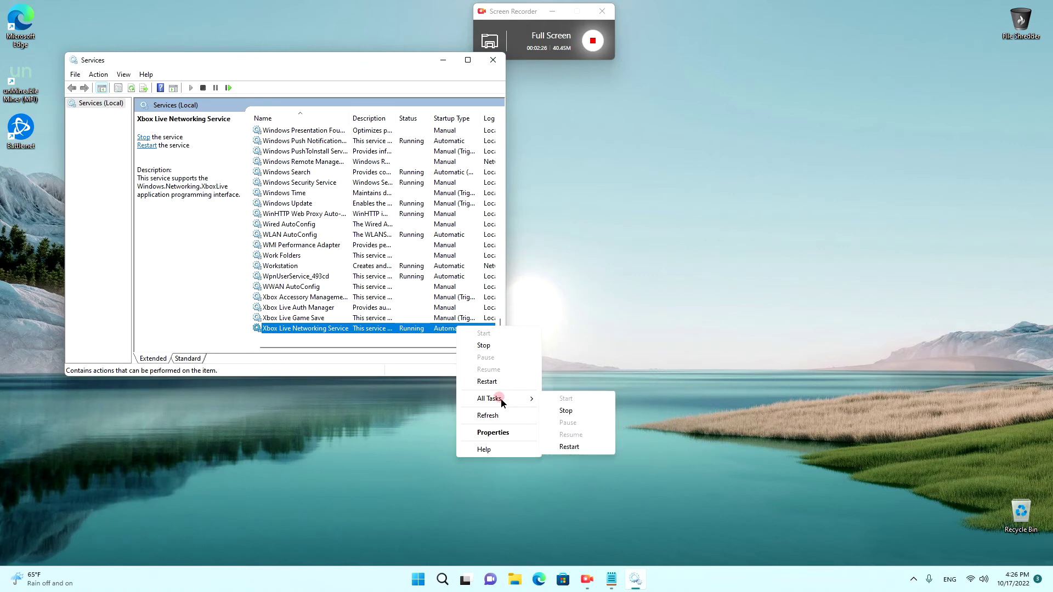
left_click(421, 331)
right_click(411, 329)
left_click(448, 433)
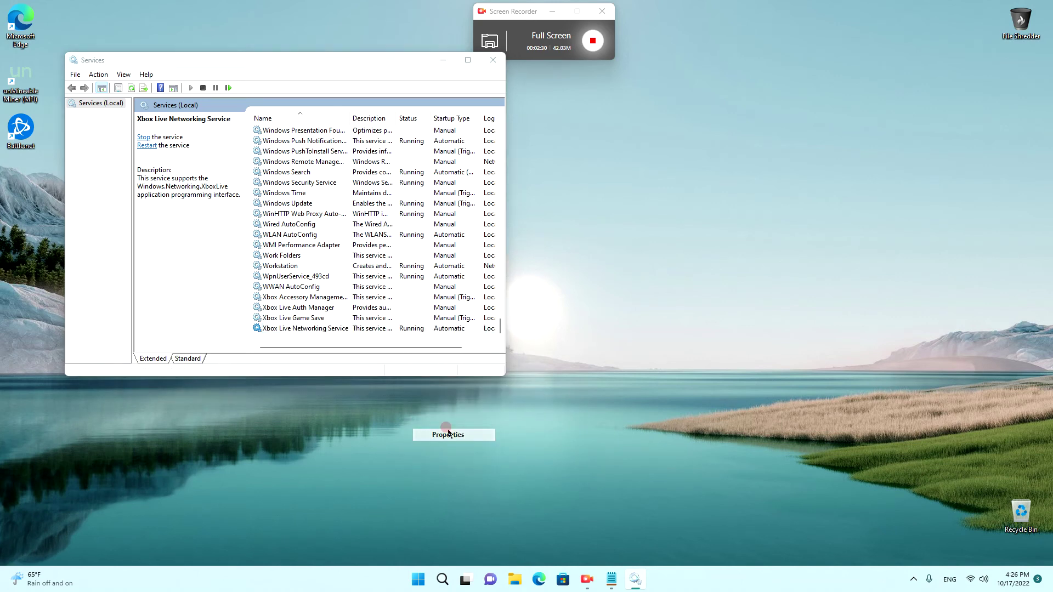
Choose Automatic as the Xbox Live Networking Service's startup type and save the properties
left_click(259, 210)
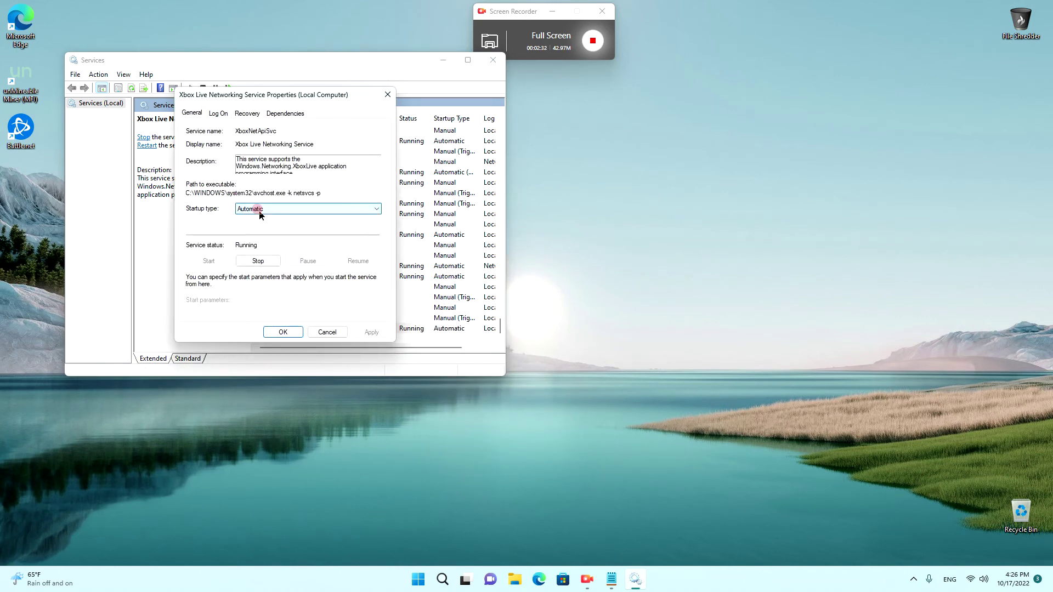
left_click(259, 226)
left_click(210, 261)
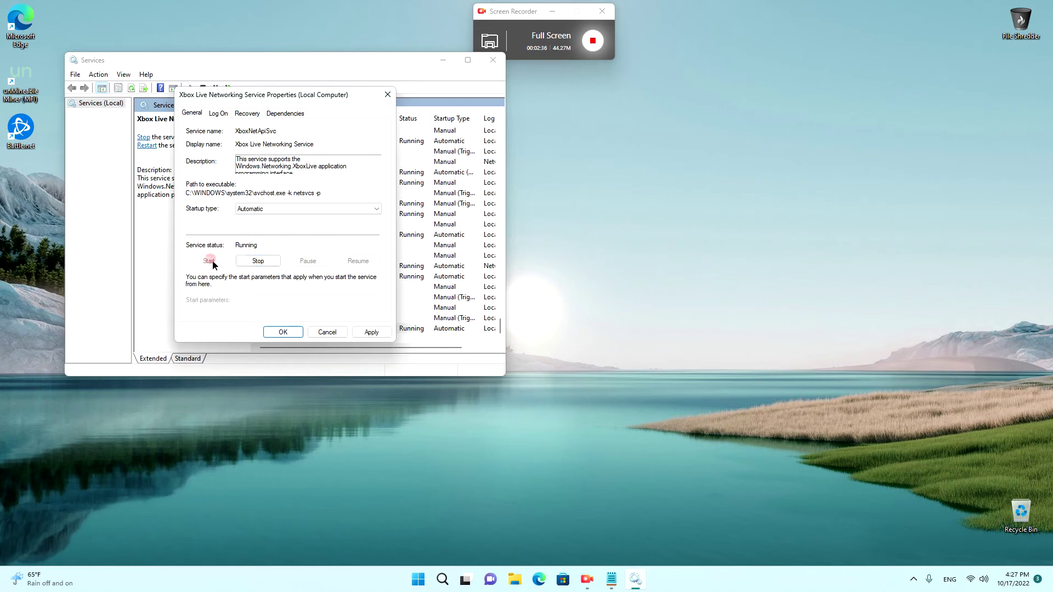
left_click(283, 333)
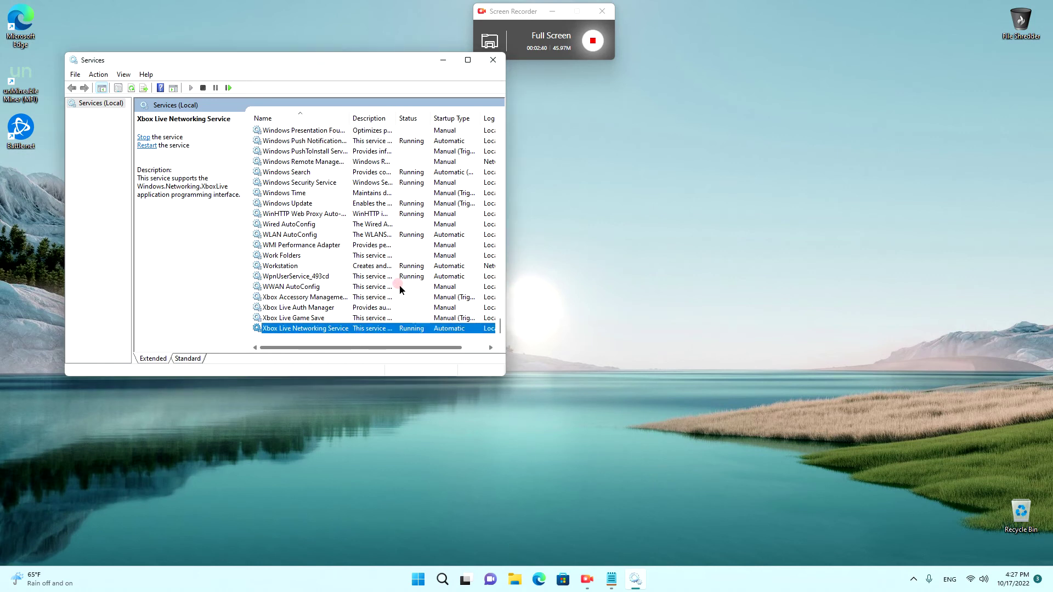
Look at the startup type options of the Xbox Accessory Management Service and leave its properties without changes
left_click(314, 301)
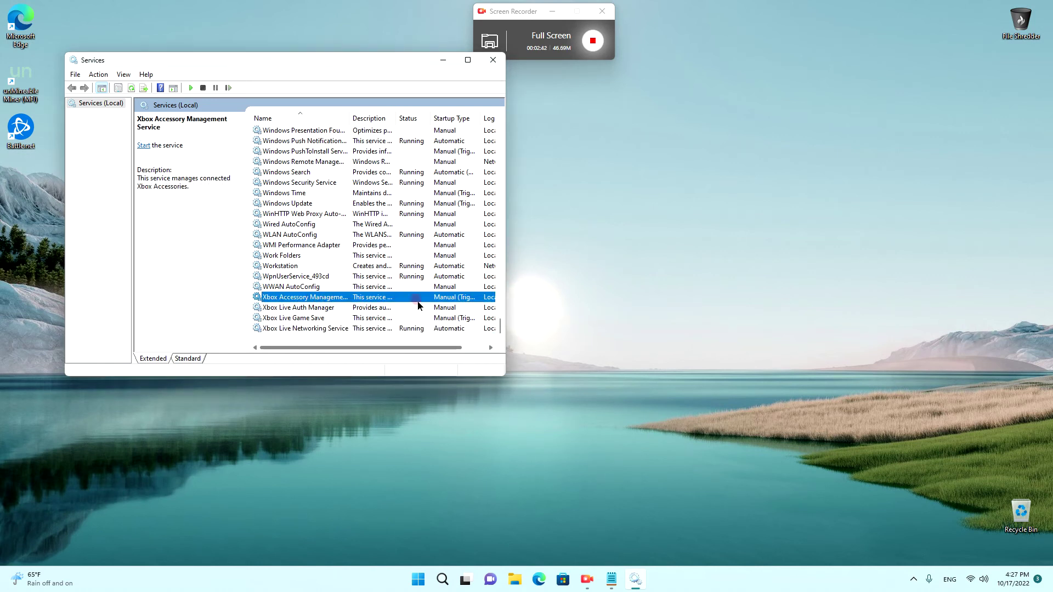
right_click(445, 301)
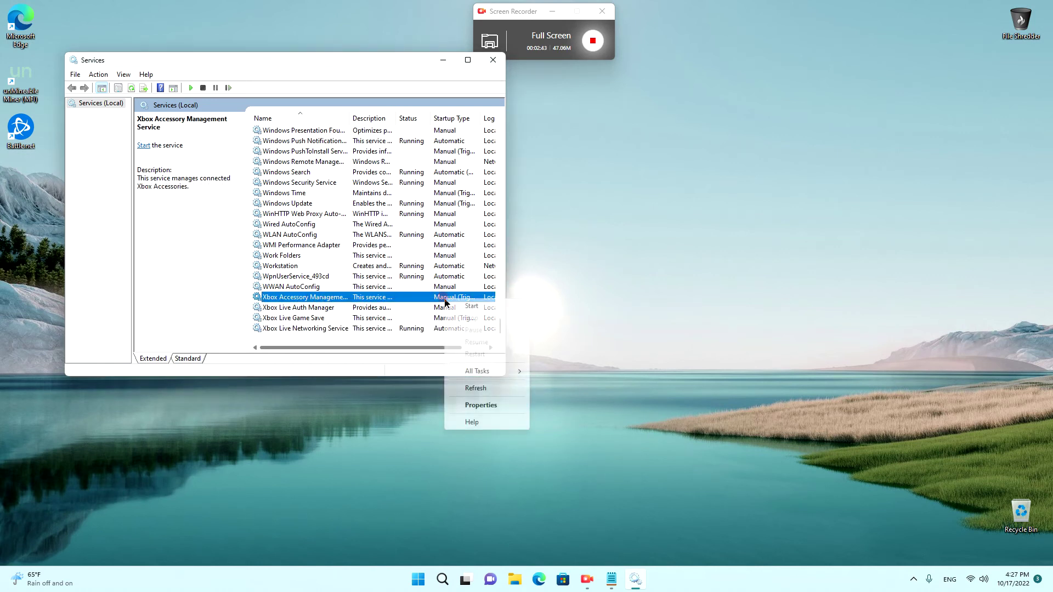
left_click(479, 405)
left_click(266, 208)
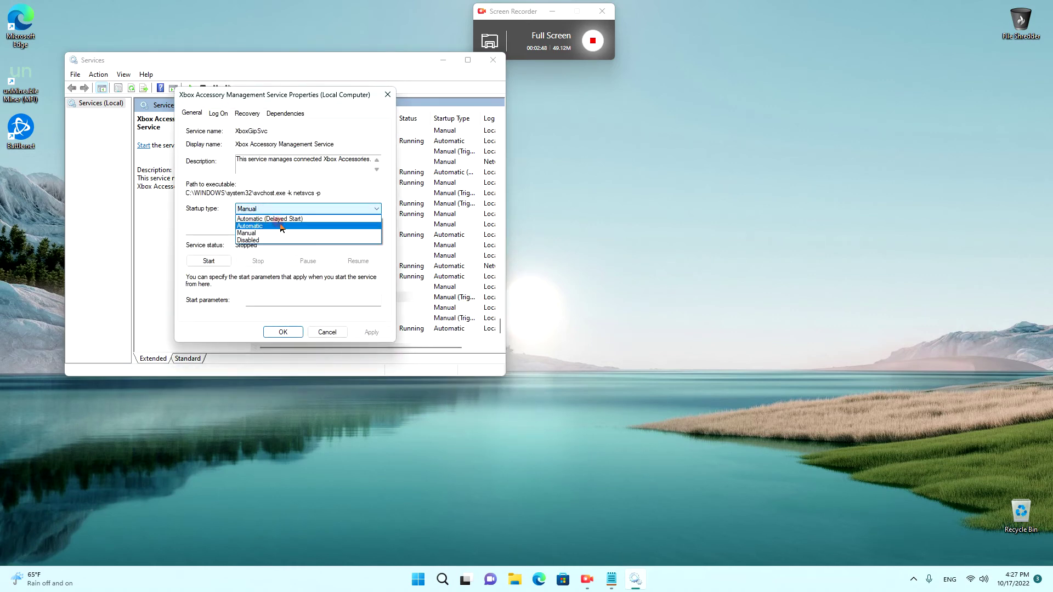
left_click(233, 181)
left_click(326, 332)
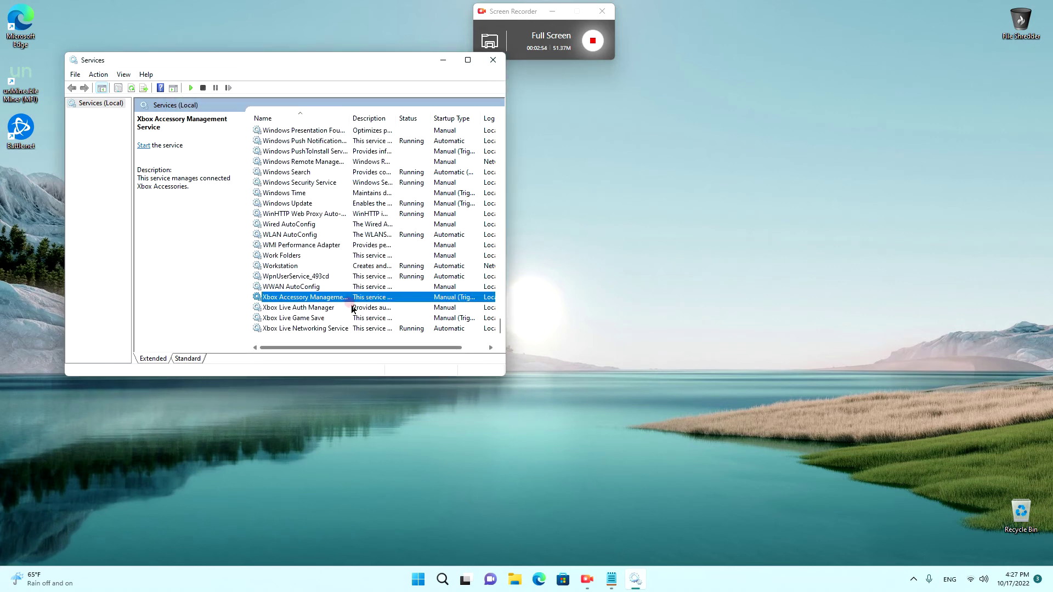
Check the startup type and service status in the Xbox Live Networking Service's properties, and close them
left_click(411, 329)
double_click(411, 329)
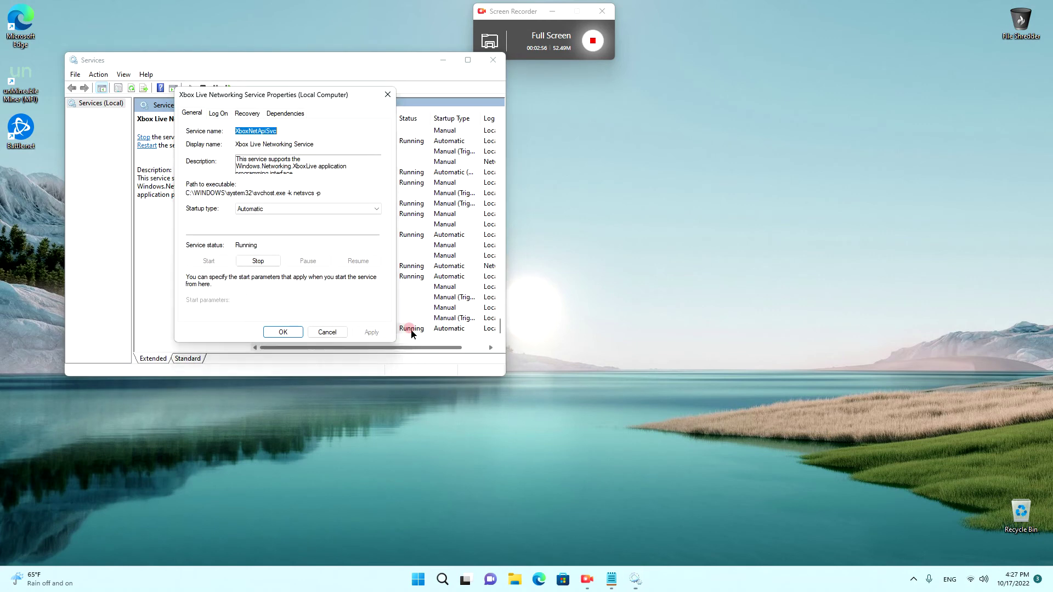
key("Escape")
double_click(411, 329)
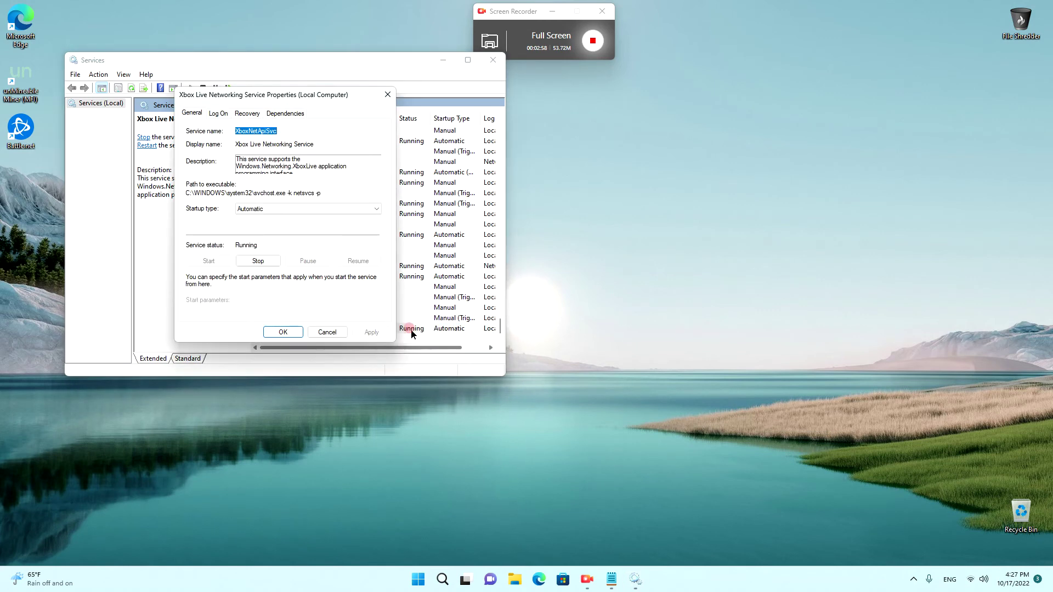
left_click(388, 94)
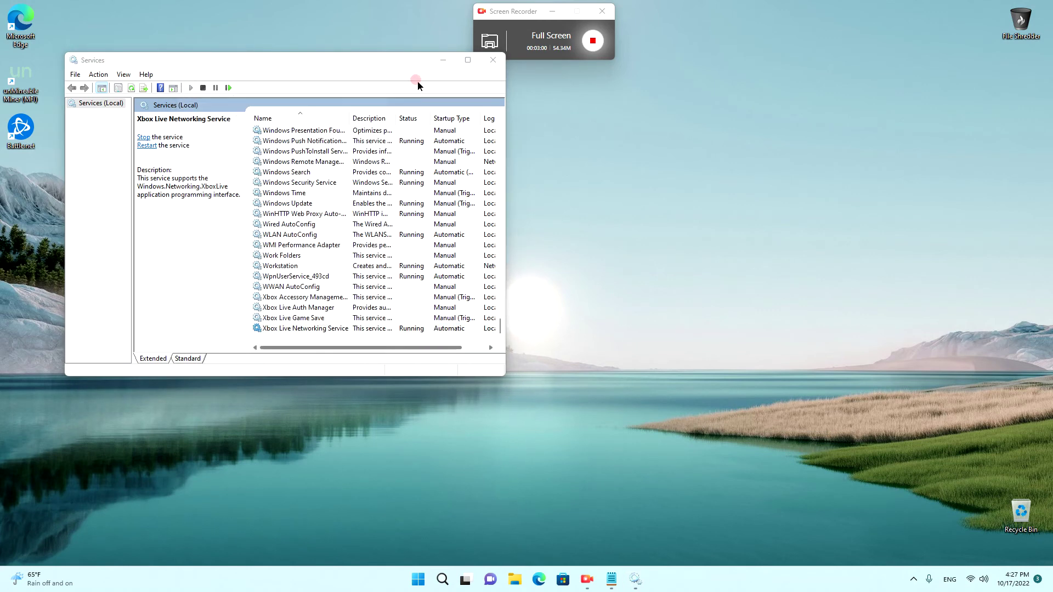
Close the Services window, dismissing the console message
left_click(492, 66)
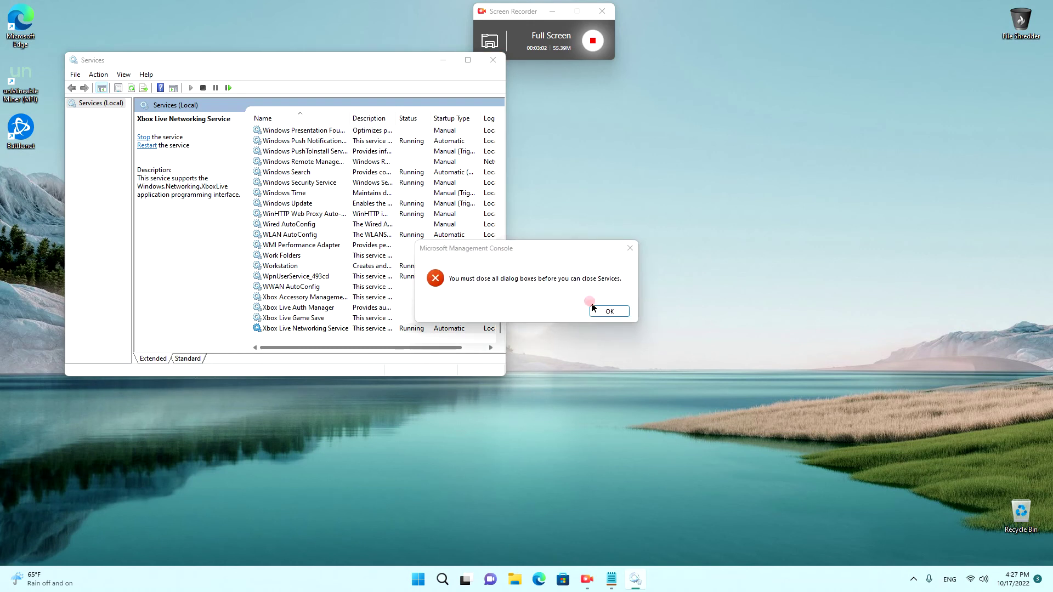
left_click(610, 311)
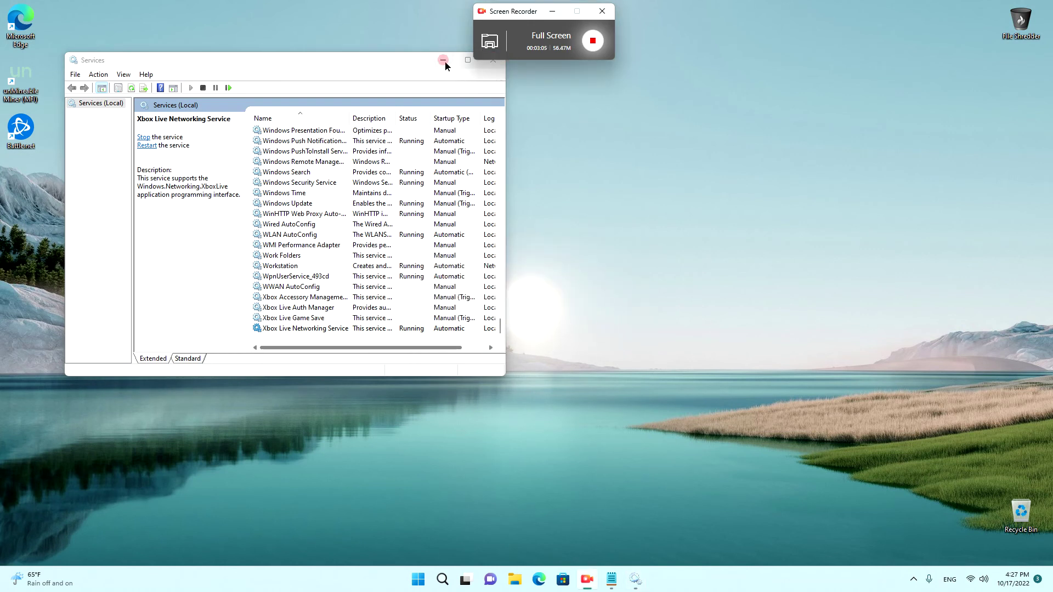
left_click(493, 60)
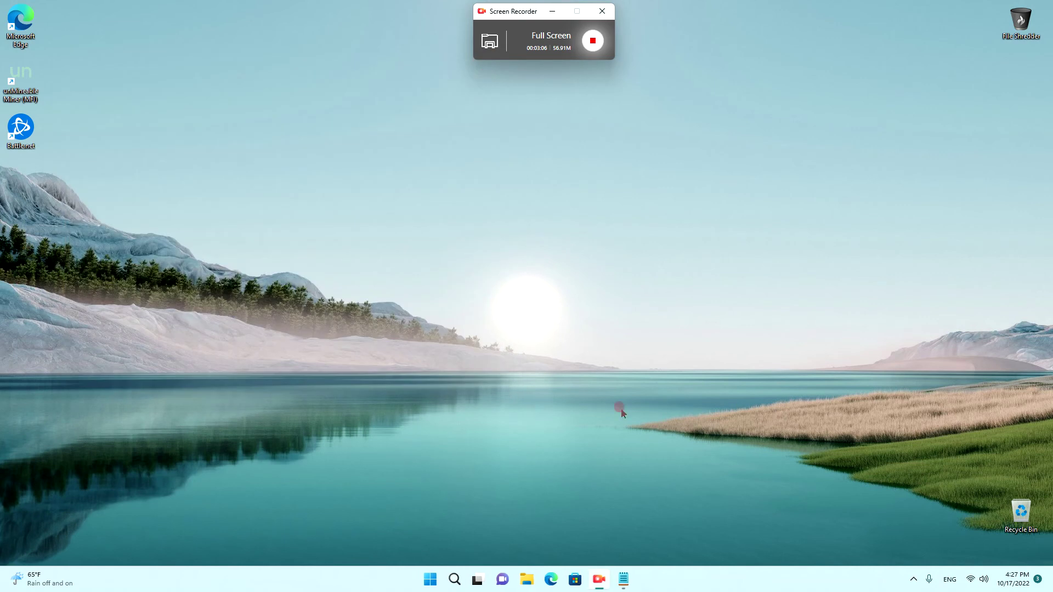
Select Stealth Headphones (Stealth 700 G2 Xbox One) as the Windows sound output device
left_click(983, 577)
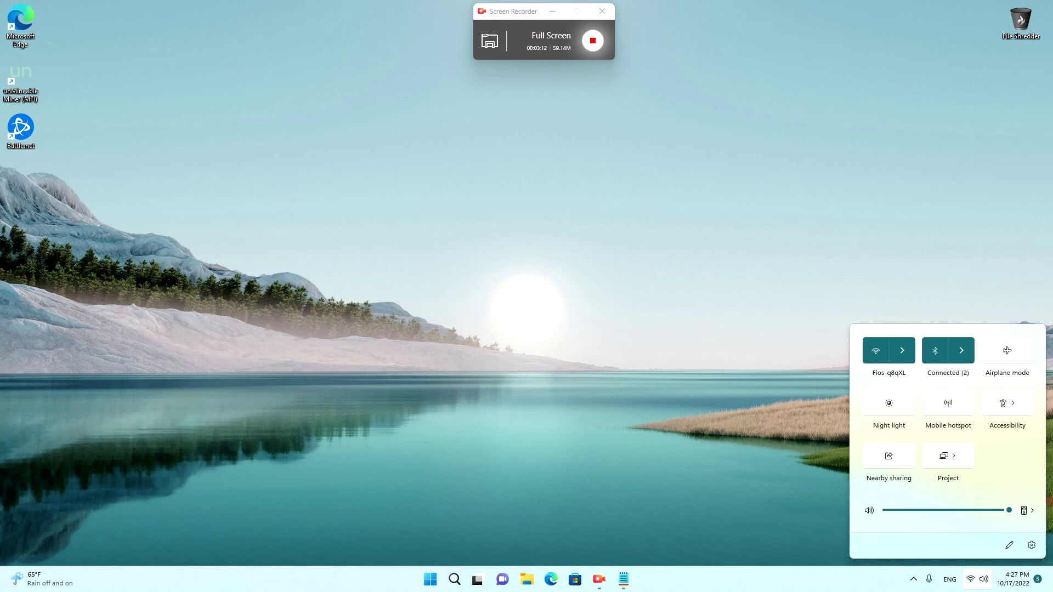
left_click(1022, 510)
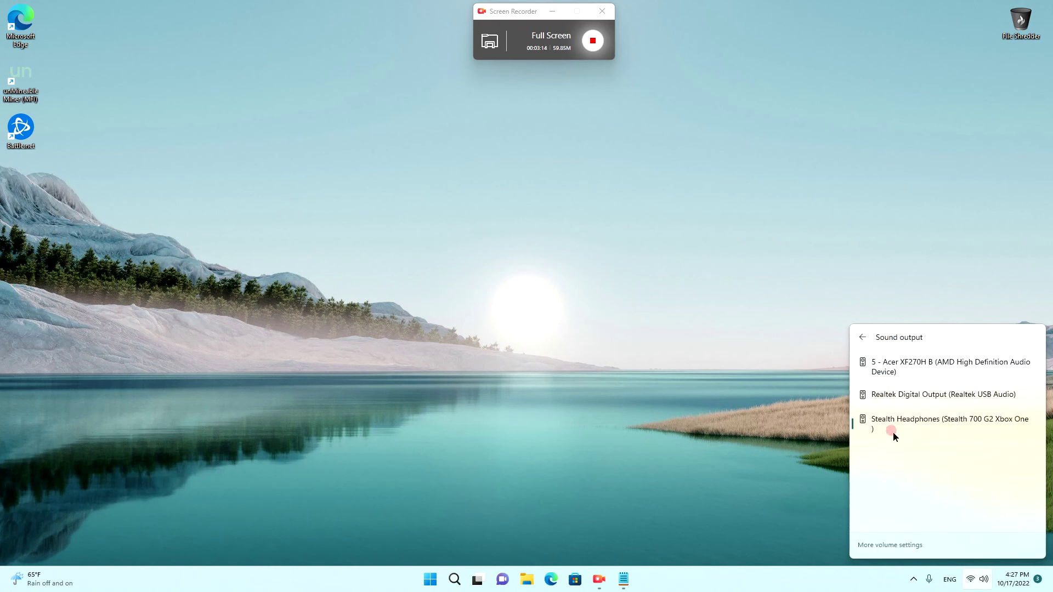
left_click(975, 424)
left_click(949, 419)
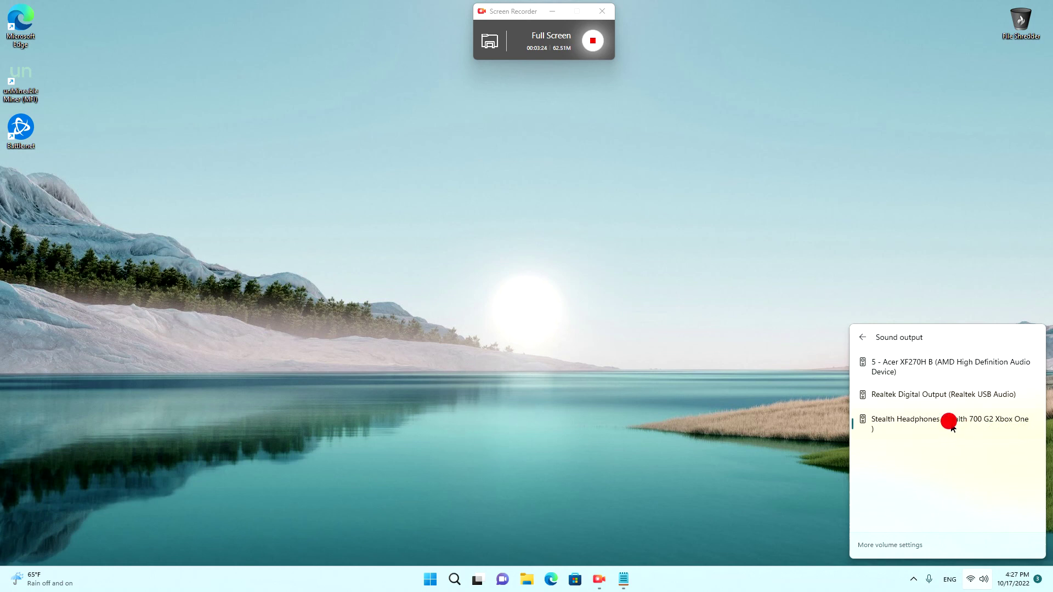
left_click(919, 423)
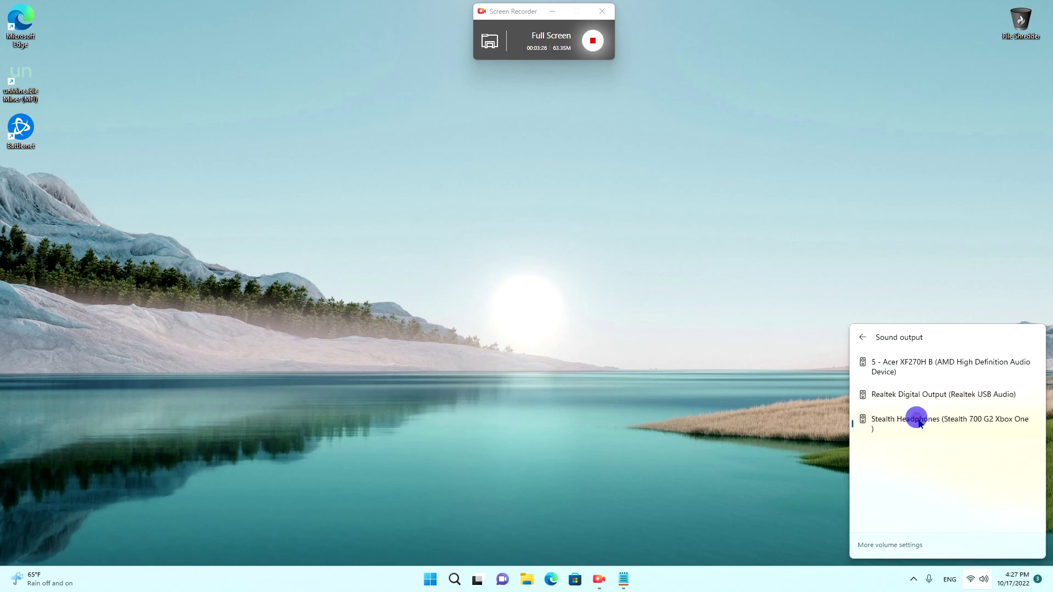
Confirm Stealth Headphones (Stealth 700 G2 Xbox One) as the sound output device and close the output list
left_click(919, 423)
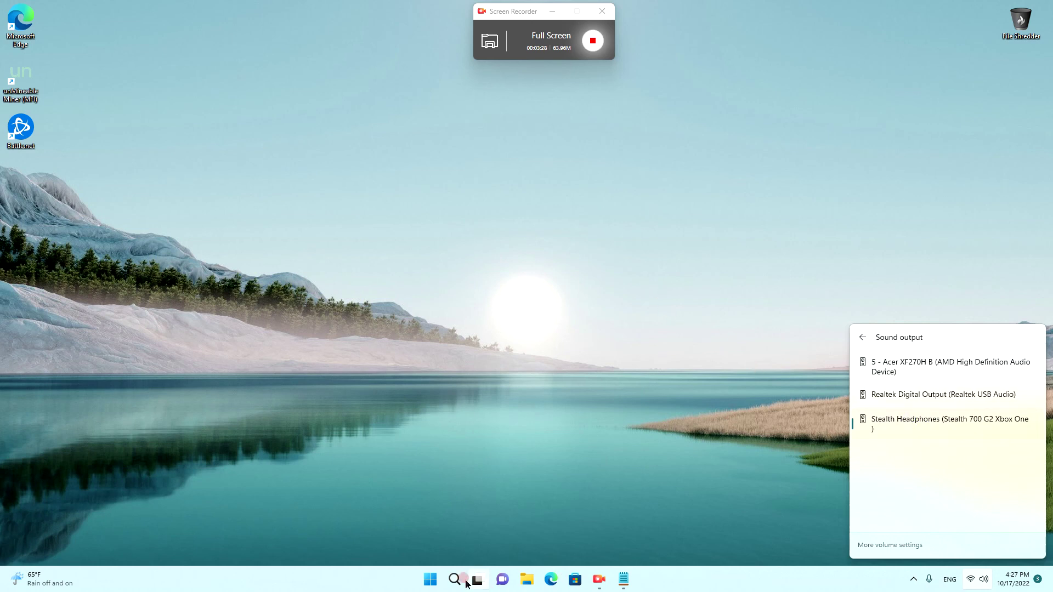
mouse_move(464, 586)
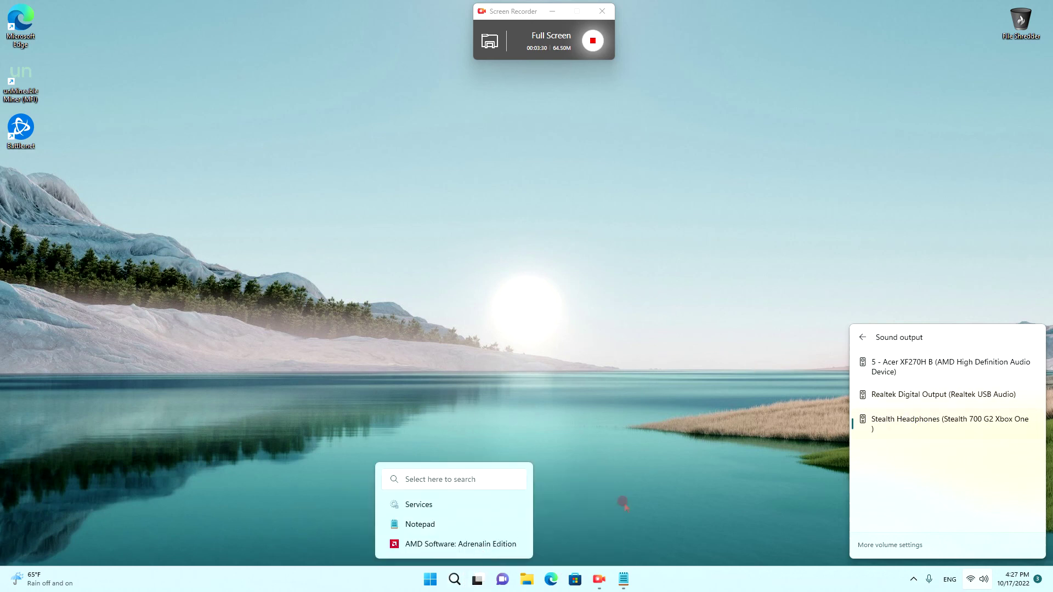
left_click(976, 583)
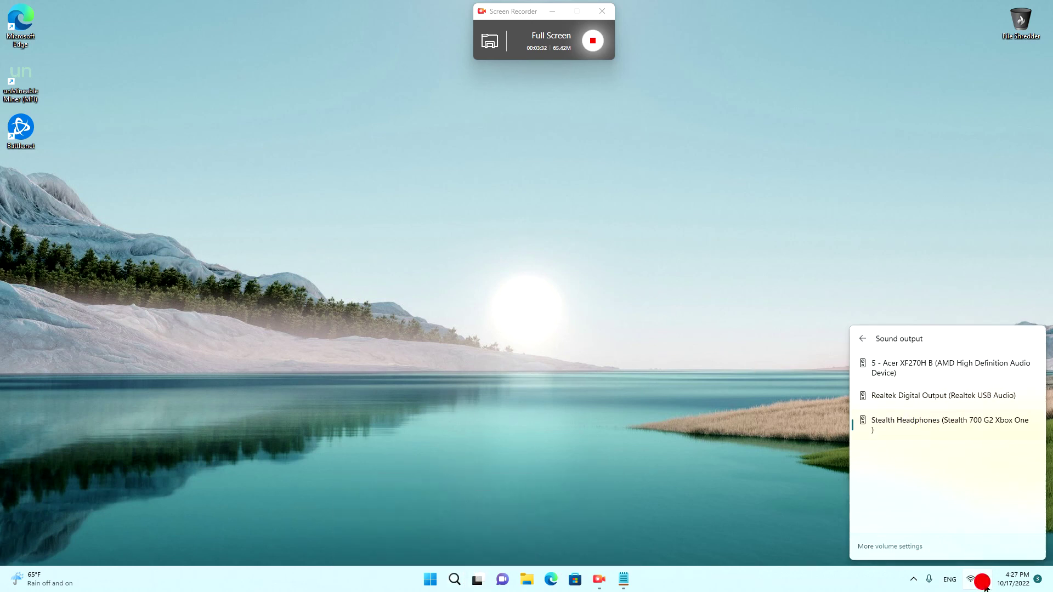
Mute the system sound in the quick settings, unmute it by setting the volume near maximum, and close the quick settings
left_click(976, 581)
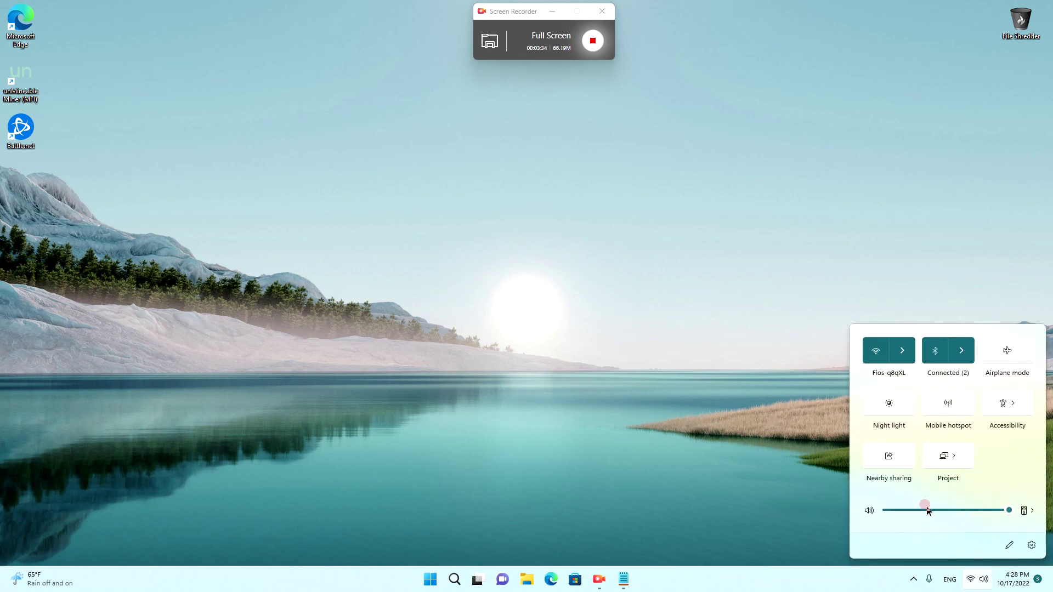
left_click(870, 511)
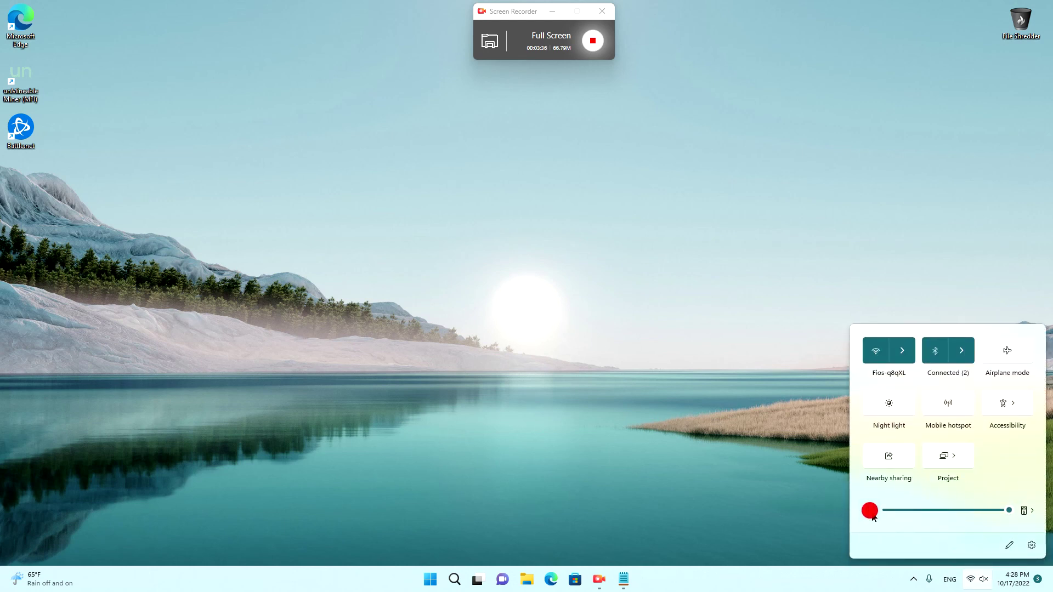
left_click(1000, 513)
left_click(499, 289)
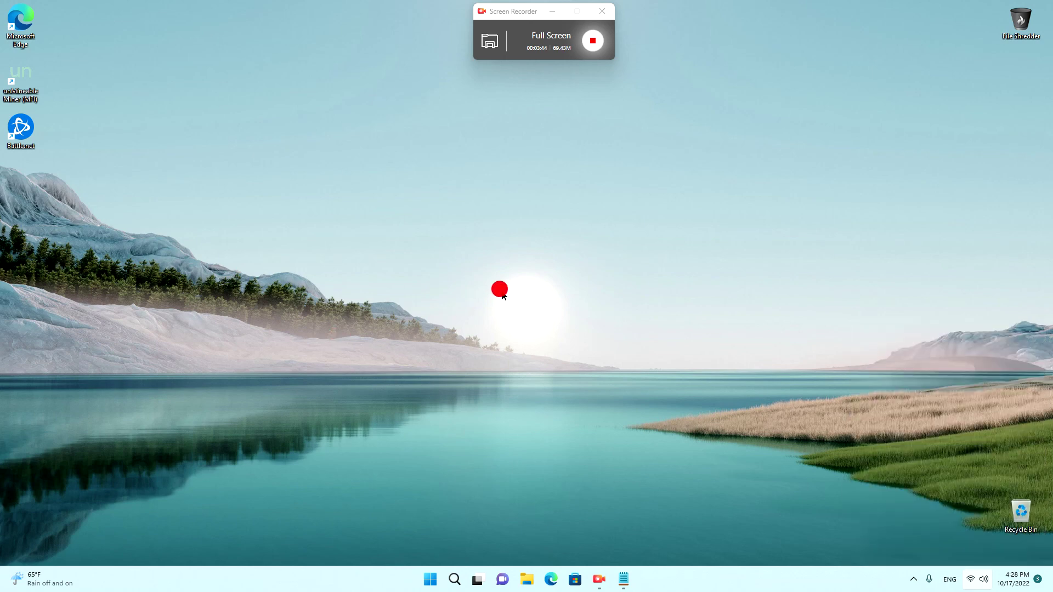